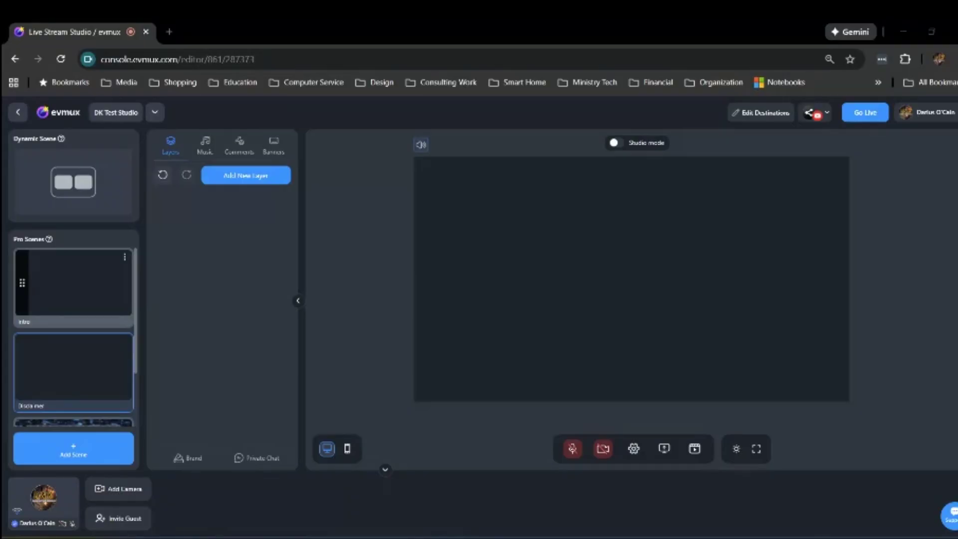
- Look through the Pro Scenes list and select the Intro scene for editing
{"action": "scroll", "coordinate": [73, 337], "scroll_direction": "down", "scroll_amount": 1}
{"action": "scroll", "coordinate": [73, 337], "scroll_direction": "up", "scroll_amount": 1}
{"action": "scroll", "coordinate": [73, 338], "scroll_direction": "down", "scroll_amount": 1}
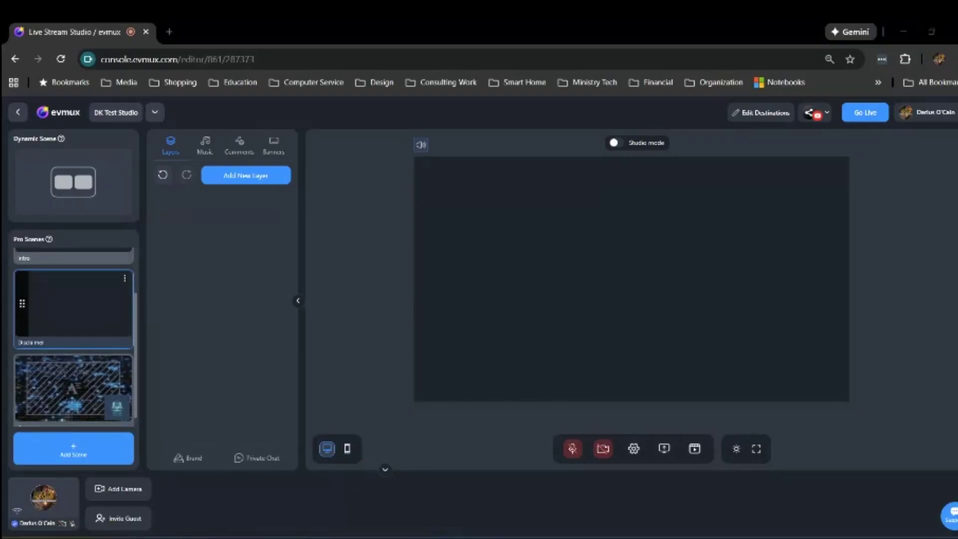
{"action": "scroll", "coordinate": [74, 346], "scroll_direction": "down", "scroll_amount": 1}
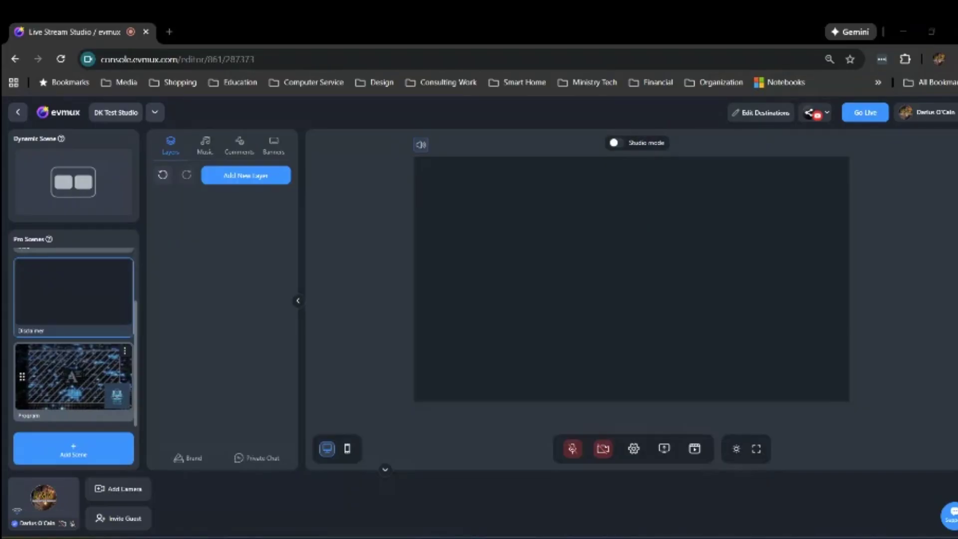
{"action": "scroll", "coordinate": [74, 350], "scroll_direction": "up", "scroll_amount": 3}
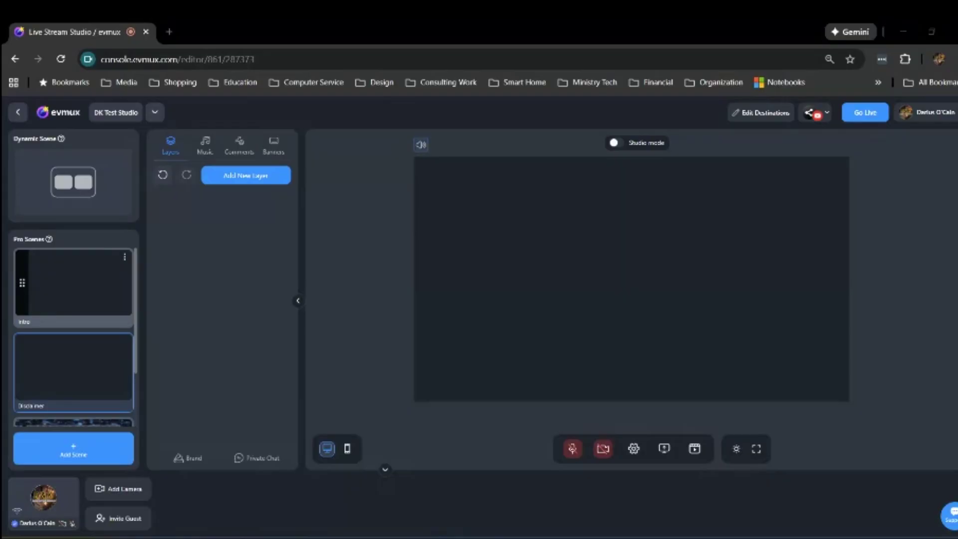
{"action": "left_click", "coordinate": [73, 283]}
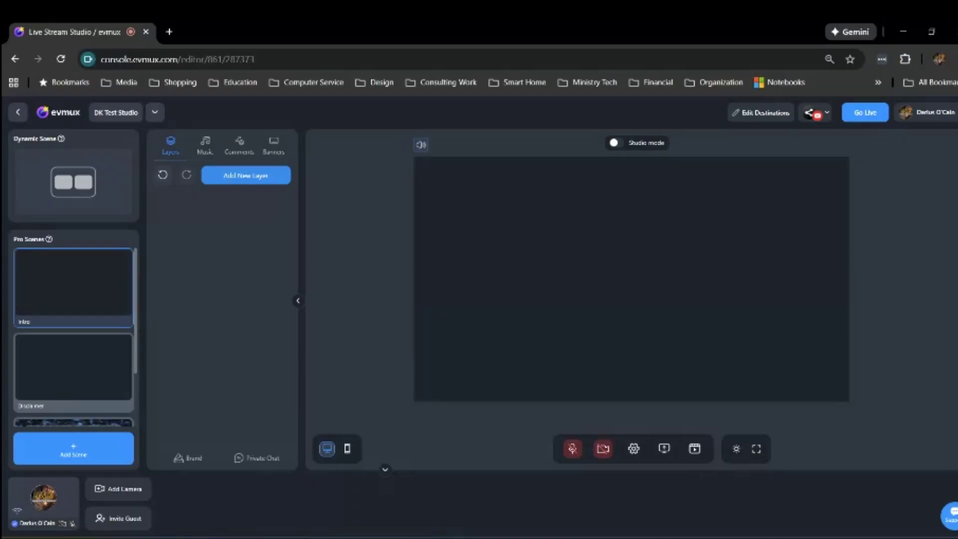
- Start a new media-file layer for the Intro scene and filter the uploads to videos only
{"action": "left_click", "coordinate": [246, 175]}
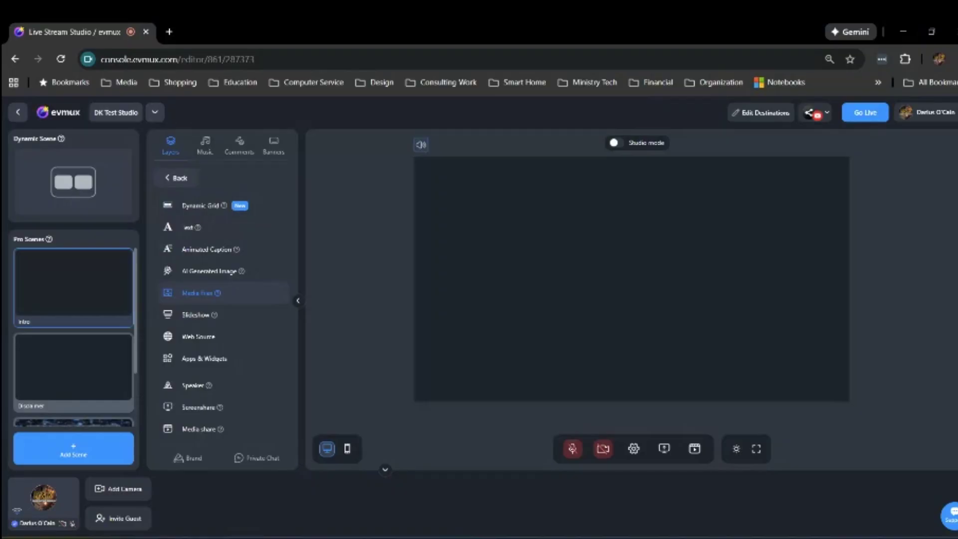
{"action": "left_click", "coordinate": [197, 293]}
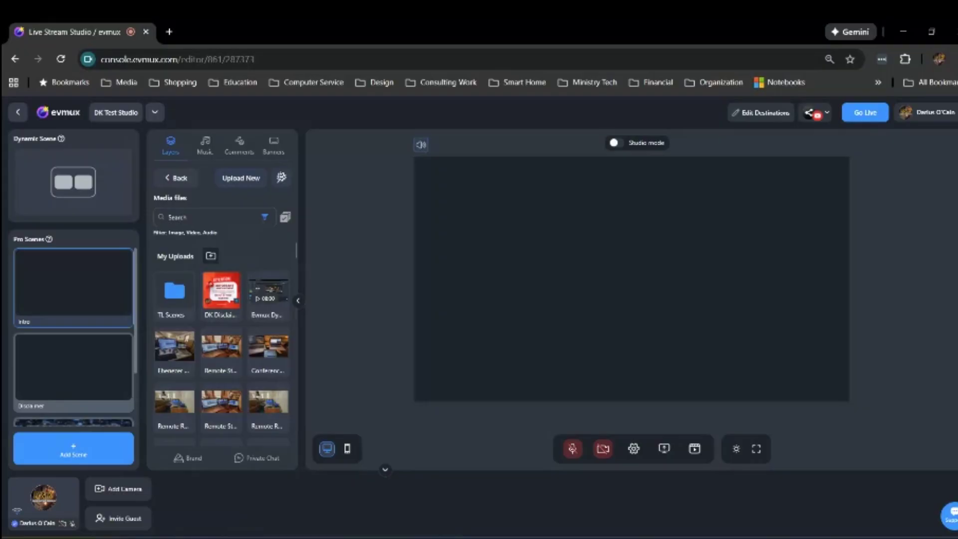
{"action": "left_click", "coordinate": [265, 217]}
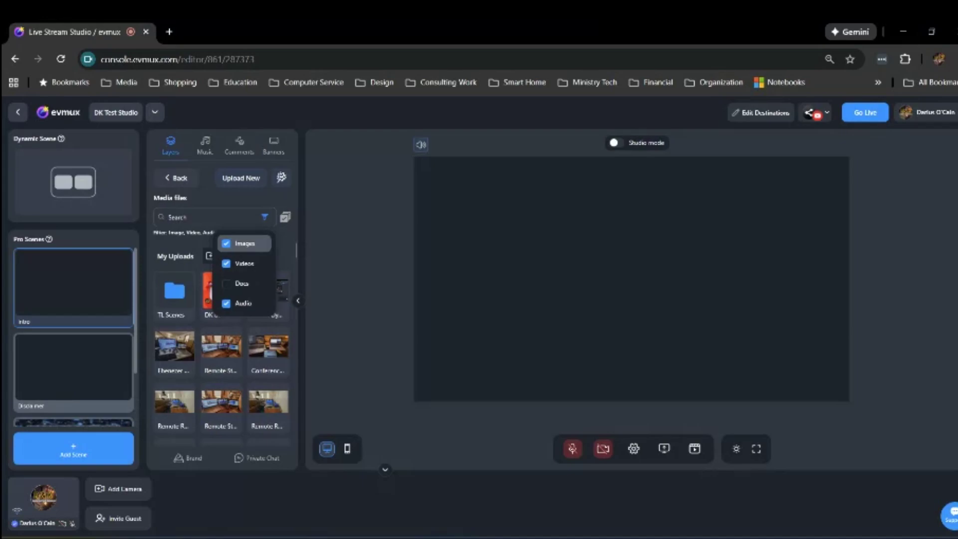
{"action": "left_click", "coordinate": [245, 243]}
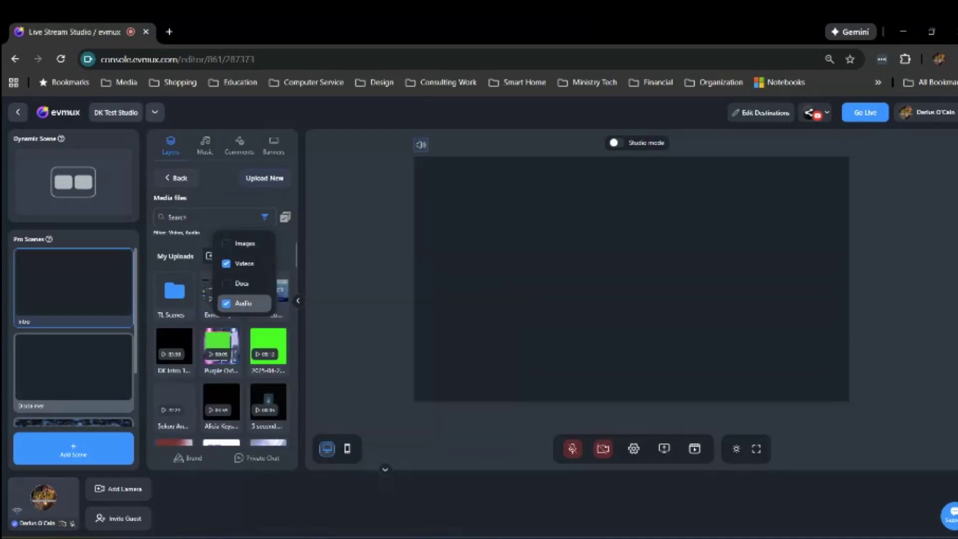
{"action": "left_click", "coordinate": [244, 303]}
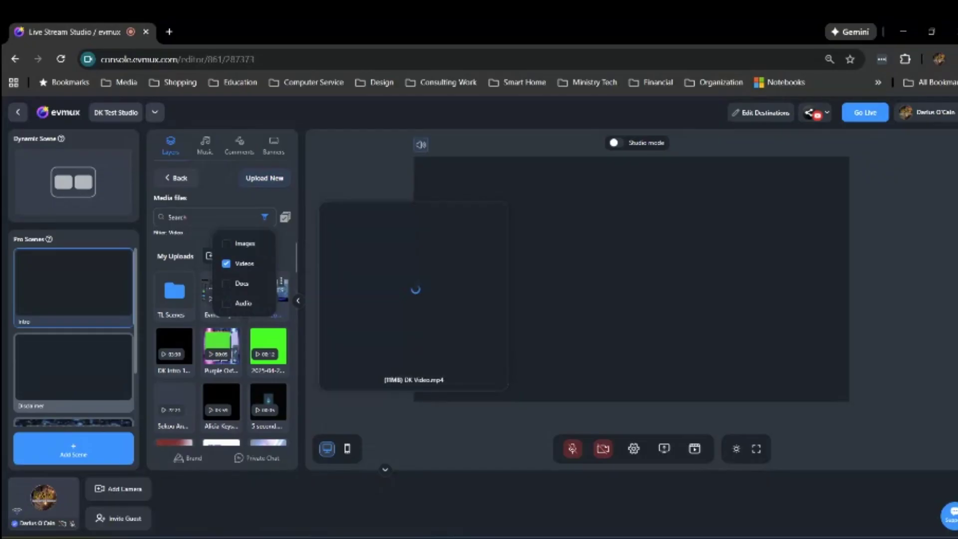
{"action": "left_click", "coordinate": [265, 217]}
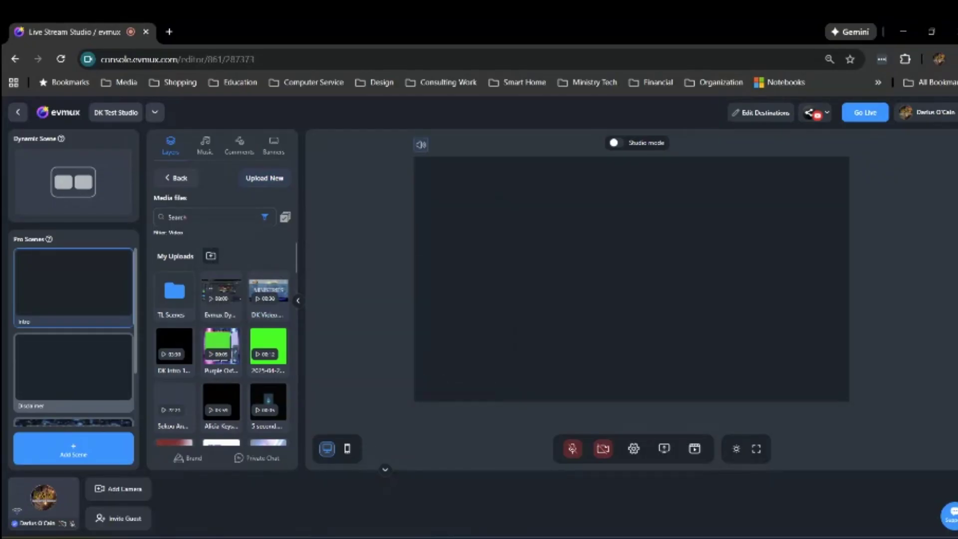
- Add DK Video.mp4 to the Intro scene and lower its volume to about a fifth
{"action": "mouse_move", "coordinate": [269, 296]}
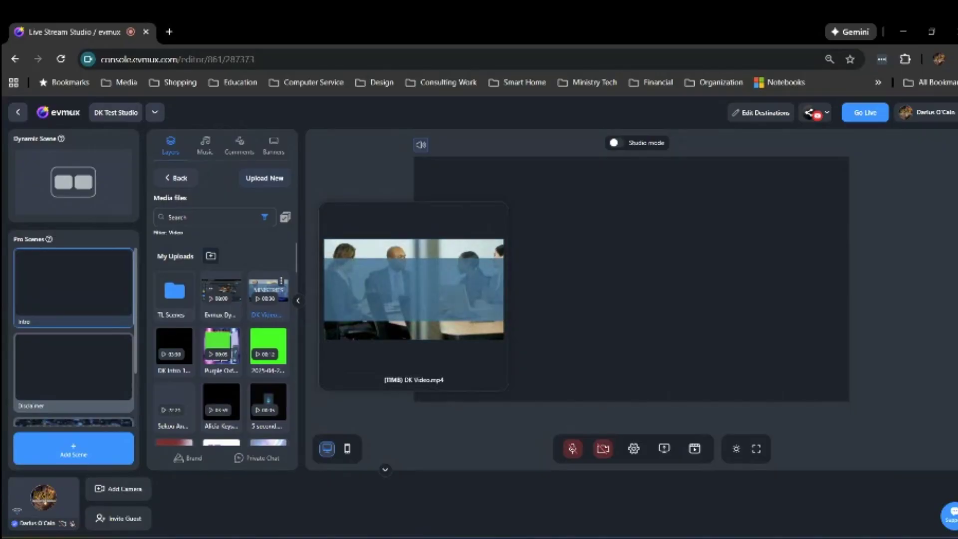
{"action": "left_click", "coordinate": [268, 290]}
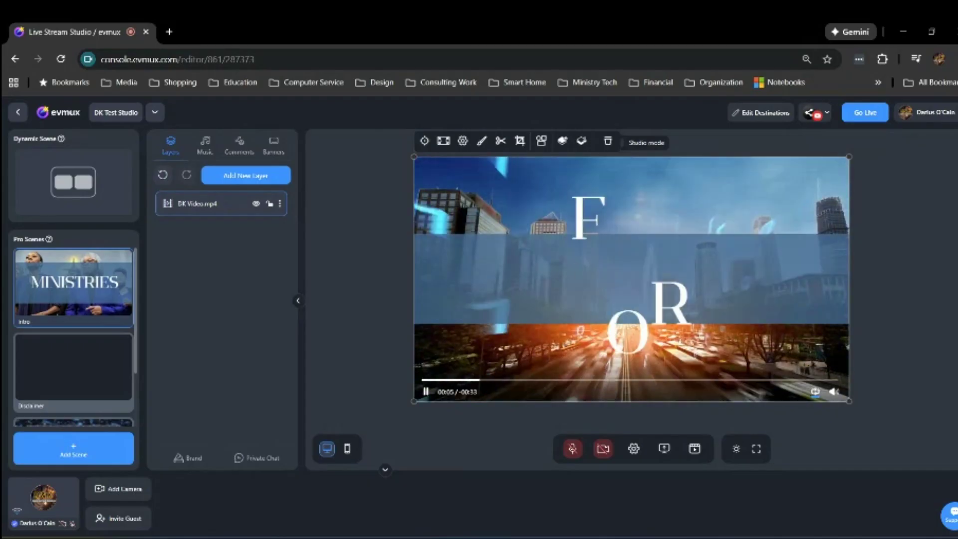
{"action": "mouse_move", "coordinate": [834, 392]}
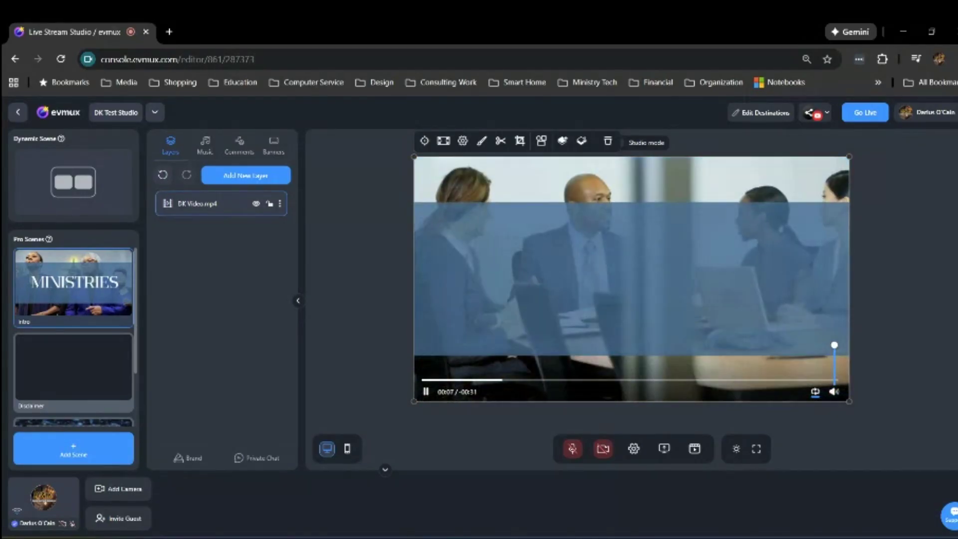
{"action": "left_click_drag", "start_coordinate": [834, 344], "coordinate": [834, 375]}
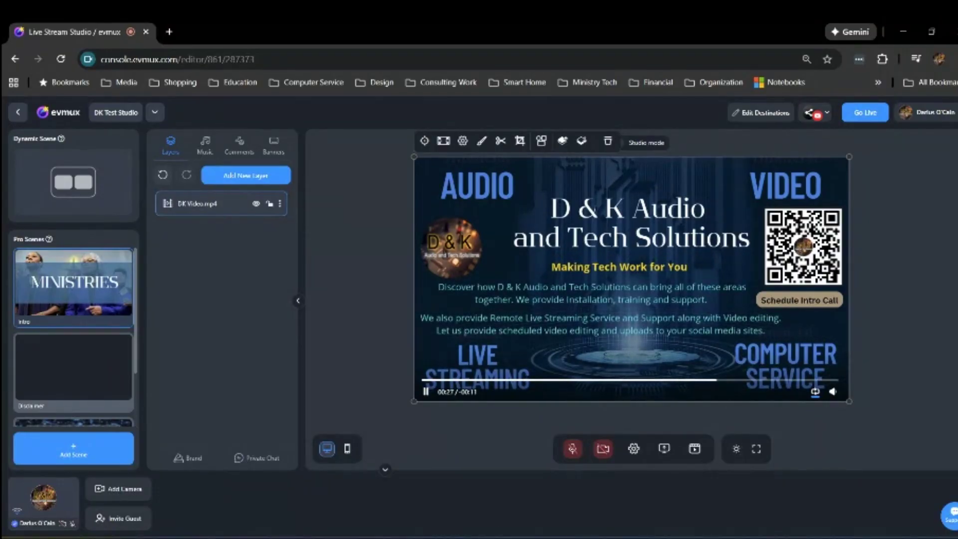
- Turn off looping for DK Video.mp4 and set it to autoswitch to the Disclaimer scene
{"action": "left_click", "coordinate": [463, 140]}
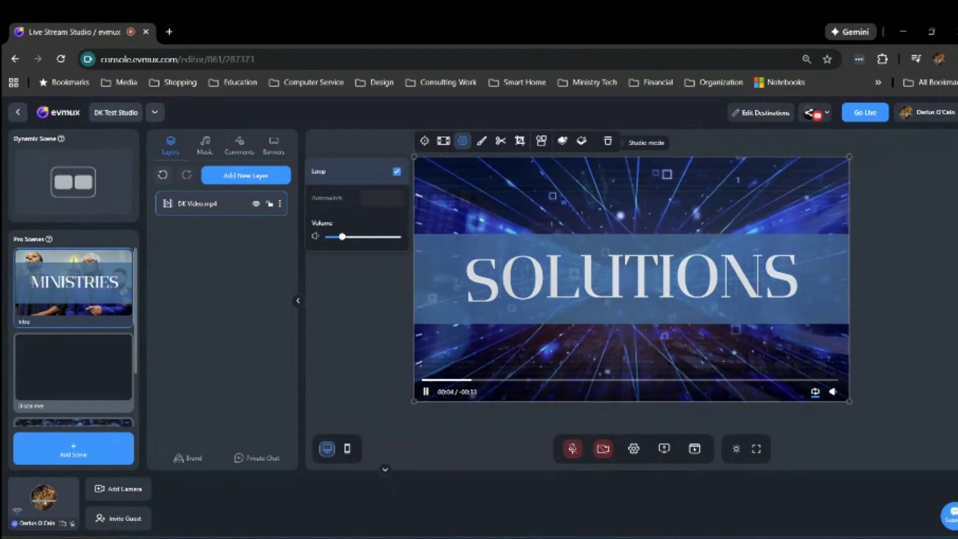
{"action": "left_click", "coordinate": [397, 172]}
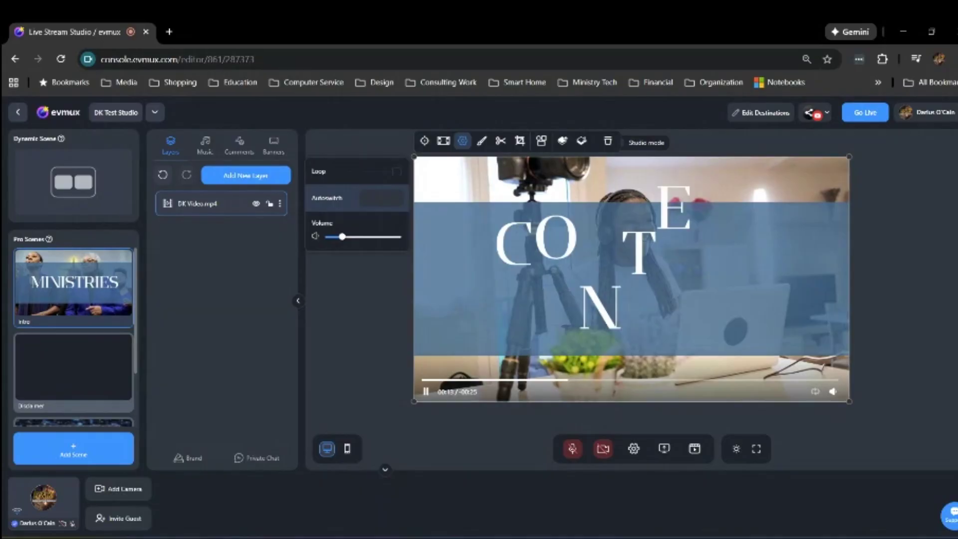
{"action": "left_click", "coordinate": [357, 198]}
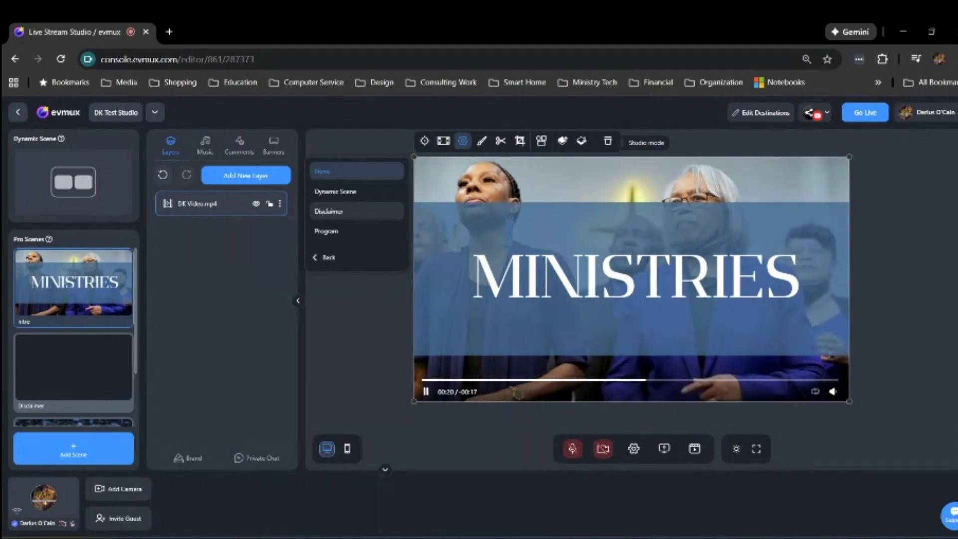
{"action": "left_click", "coordinate": [357, 211]}
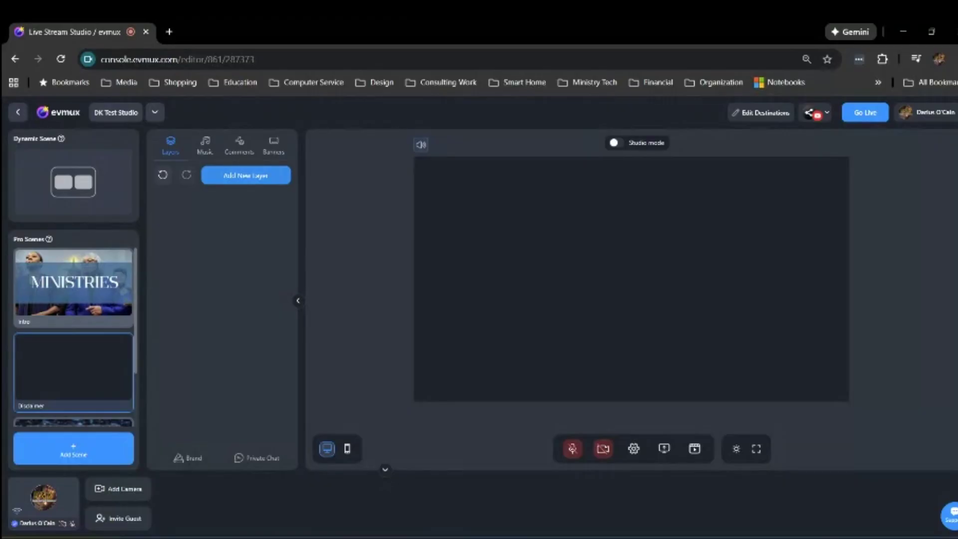
- Start a new media-file layer for the Disclaimer scene and filter the media to images only
{"action": "left_click", "coordinate": [245, 175]}
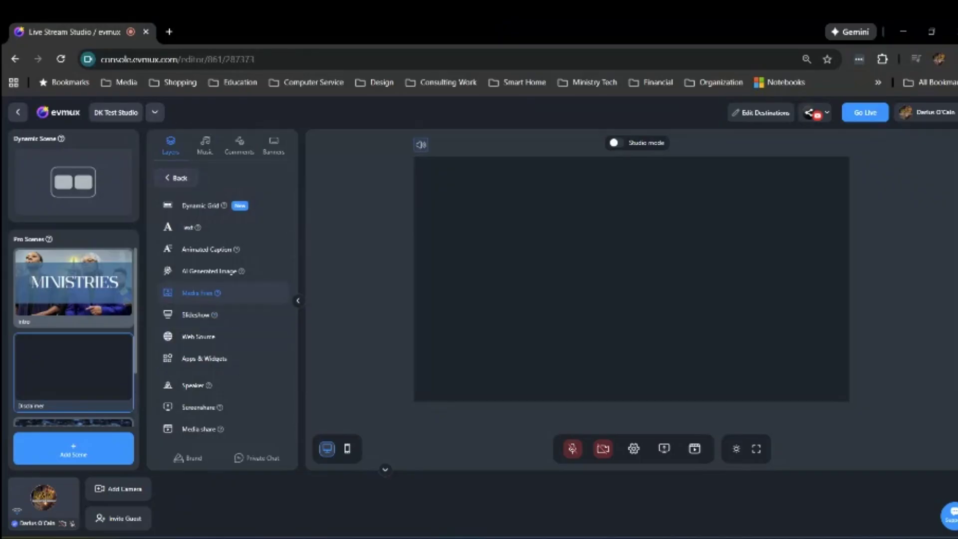
{"action": "left_click", "coordinate": [197, 293]}
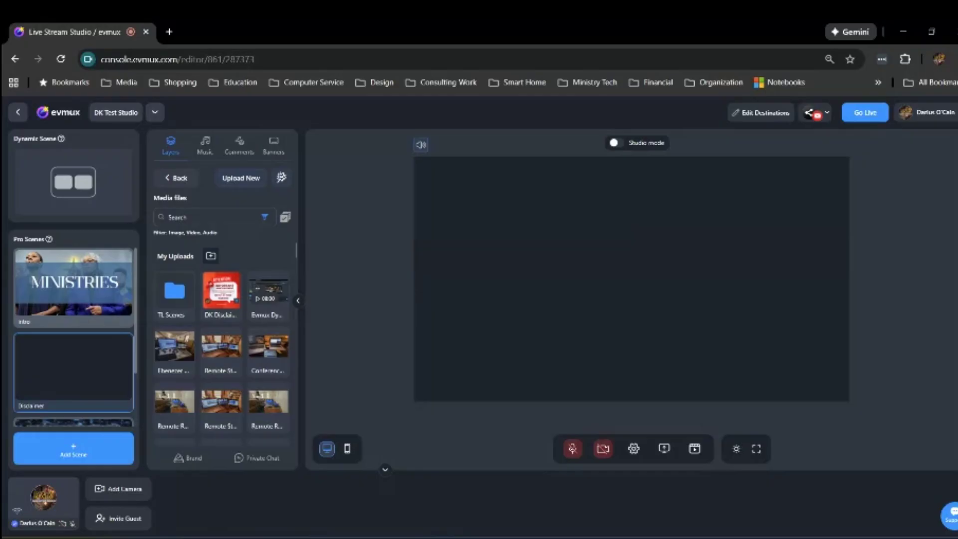
{"action": "left_click", "coordinate": [264, 216]}
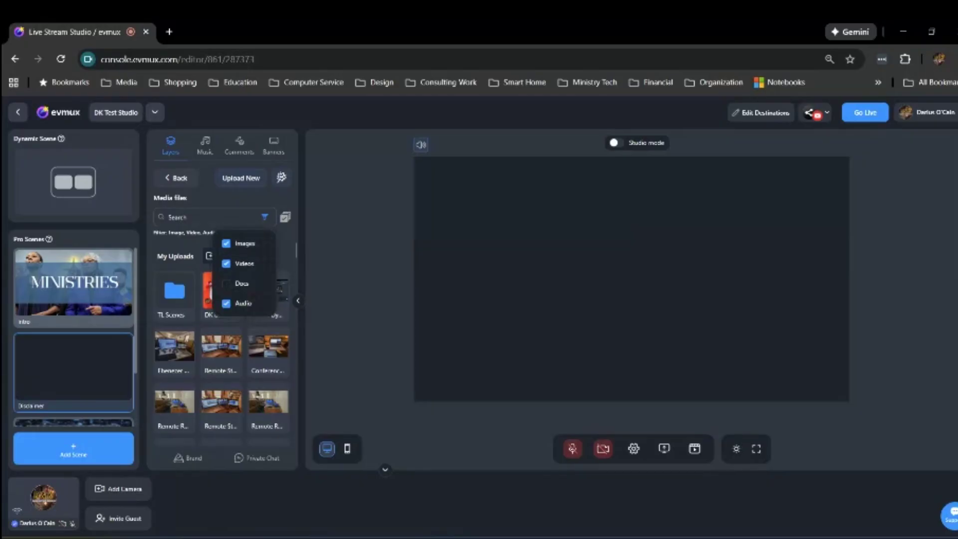
{"action": "left_click", "coordinate": [244, 263]}
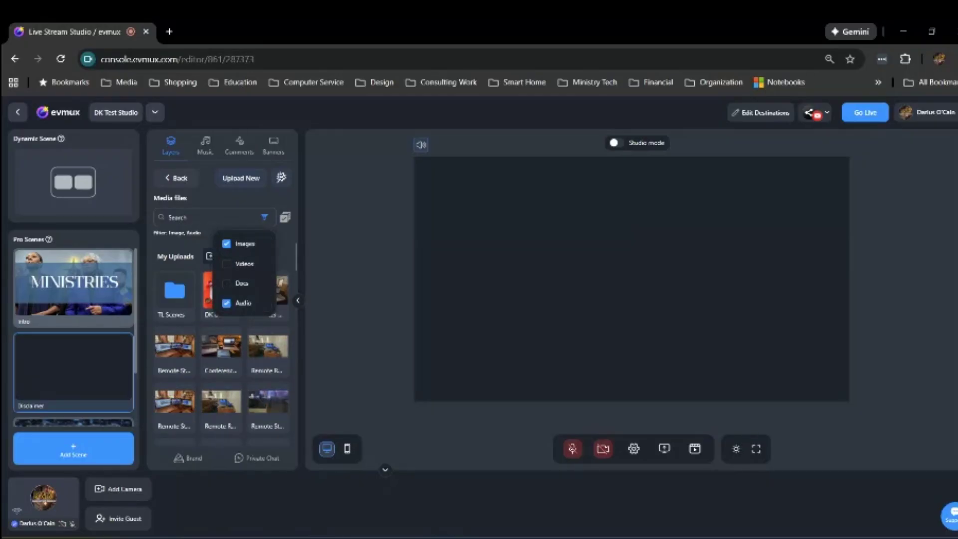
{"action": "left_click", "coordinate": [243, 303]}
{"action": "left_click", "coordinate": [264, 217]}
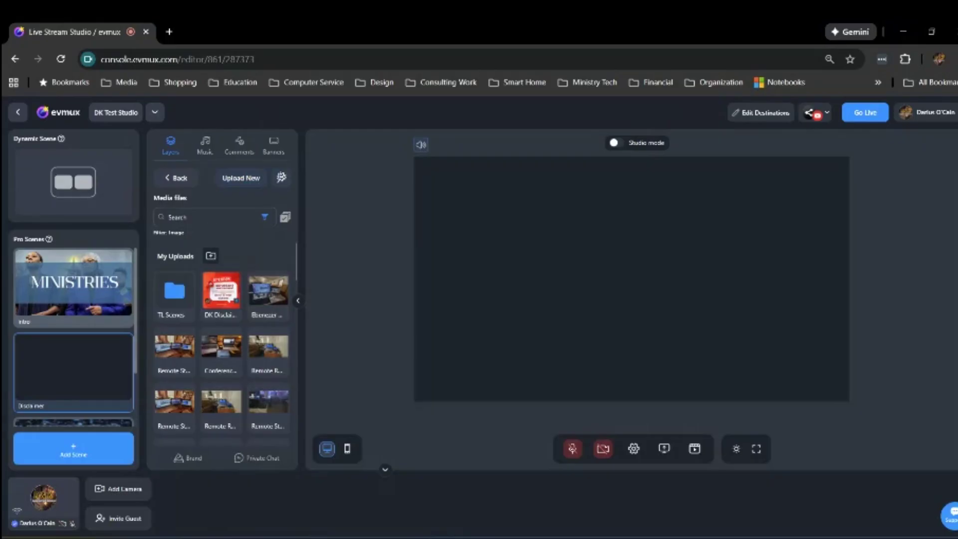
- Add background_evmux.png from the evmux public media to the Disclaimer scene as its background
{"action": "scroll", "coordinate": [268, 368], "scroll_direction": "down", "scroll_amount": 4}
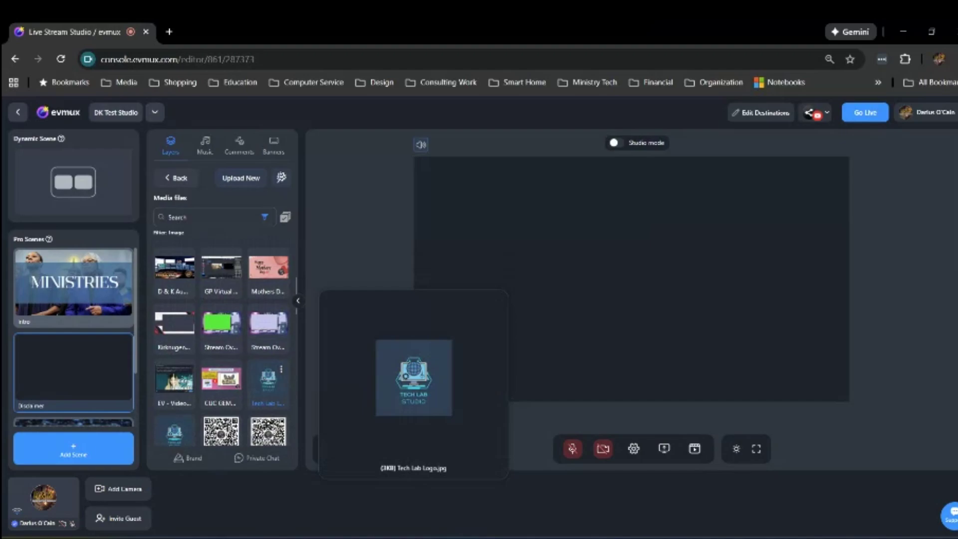
{"action": "scroll", "coordinate": [268, 379], "scroll_direction": "down", "scroll_amount": 5}
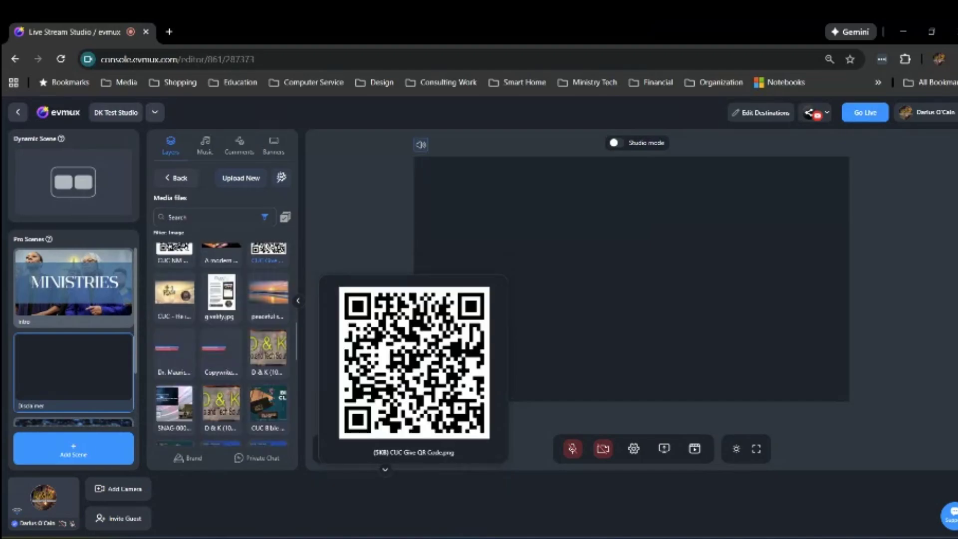
{"action": "scroll", "coordinate": [268, 377], "scroll_direction": "down", "scroll_amount": 1}
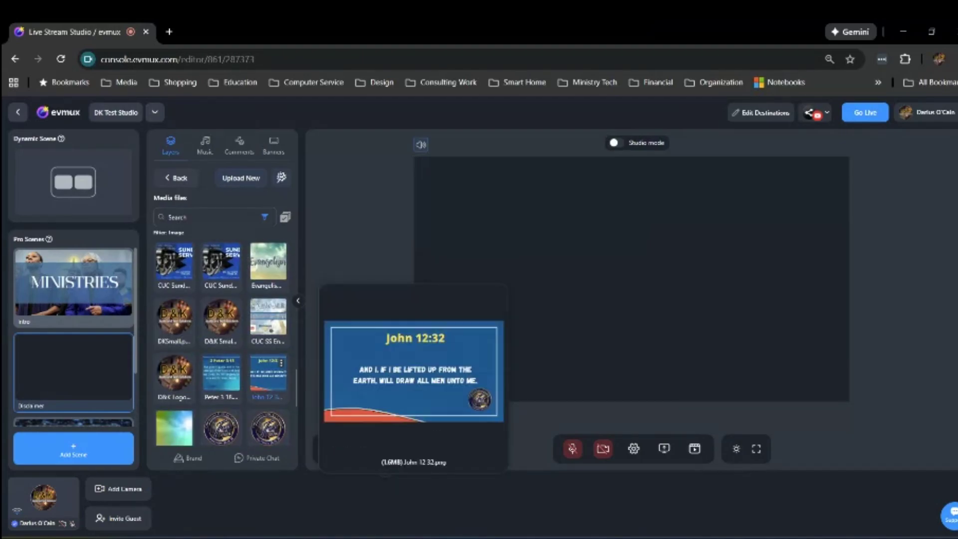
{"action": "scroll", "coordinate": [268, 376], "scroll_direction": "down", "scroll_amount": 5}
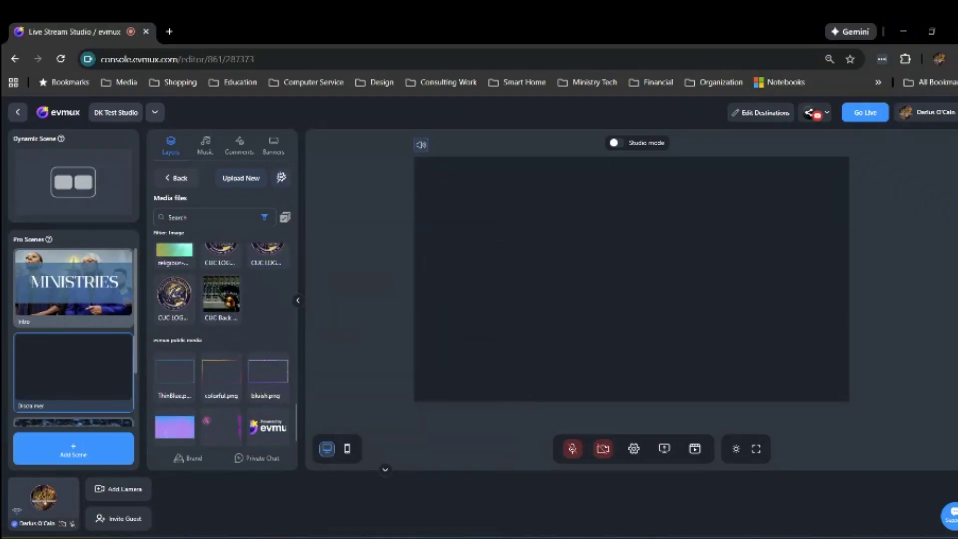
{"action": "left_click", "coordinate": [174, 427]}
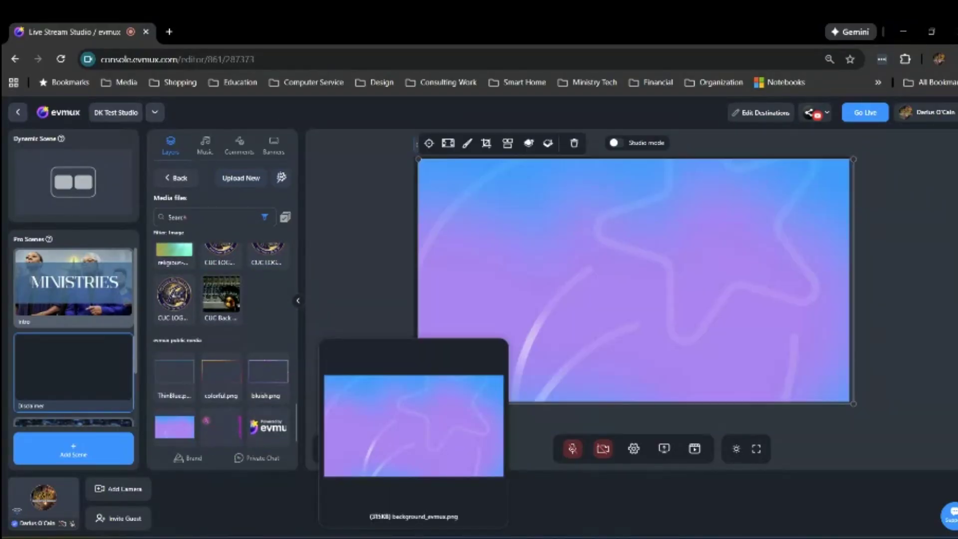
{"action": "key", "text": "Escape"}
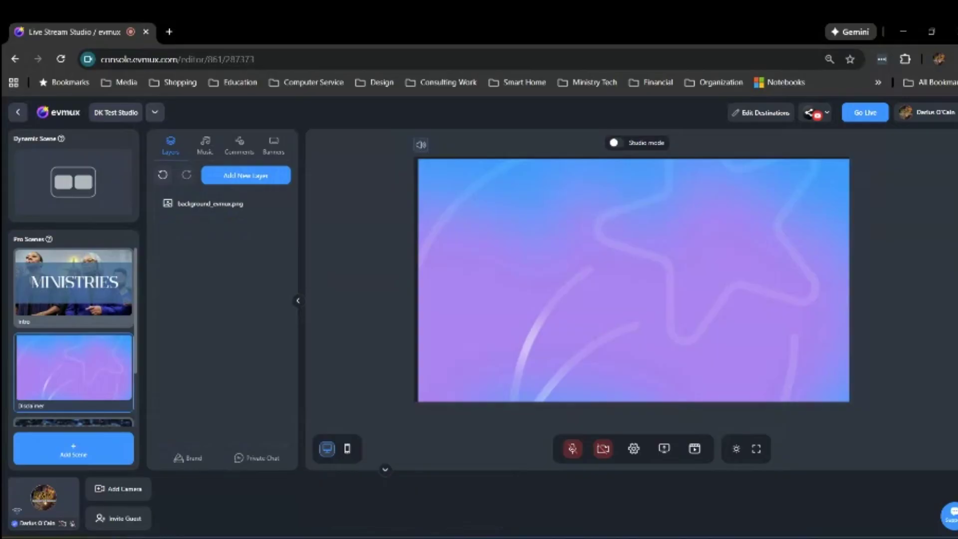
- Add the uploaded image DK Disclaimer.webp as a layer above the background in the Disclaimer scene
{"action": "mouse_move", "coordinate": [222, 204]}
{"action": "left_click", "coordinate": [245, 175]}
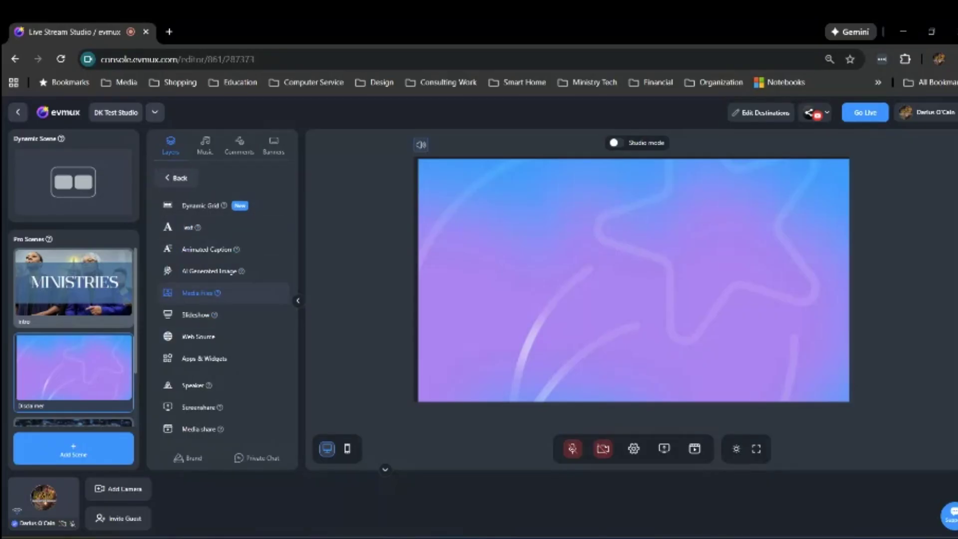
{"action": "left_click", "coordinate": [197, 293]}
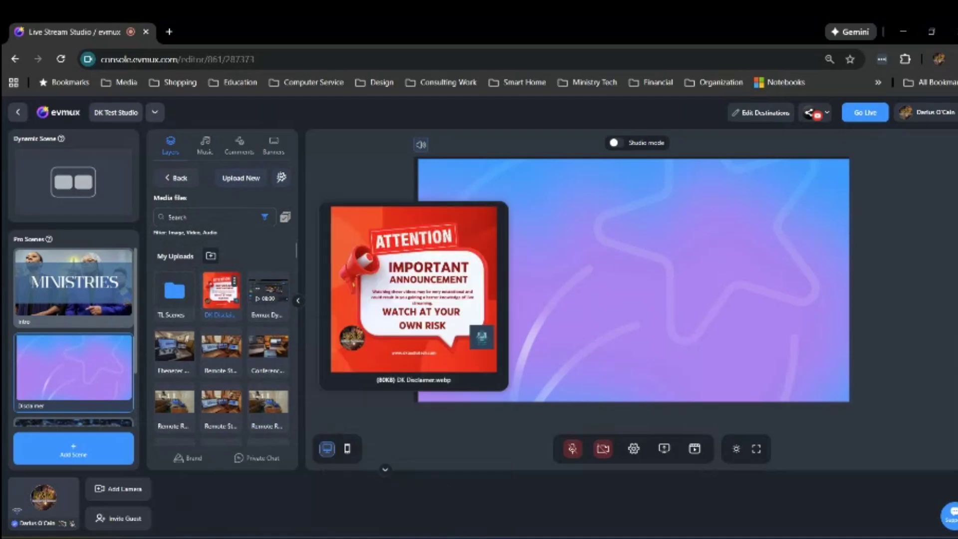
{"action": "left_click", "coordinate": [221, 290]}
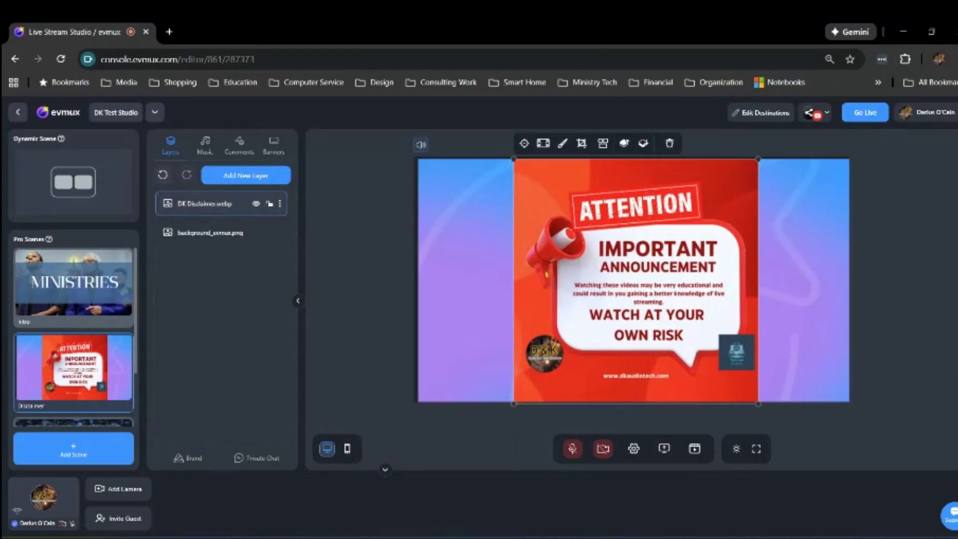
{"action": "key", "text": "Escape"}
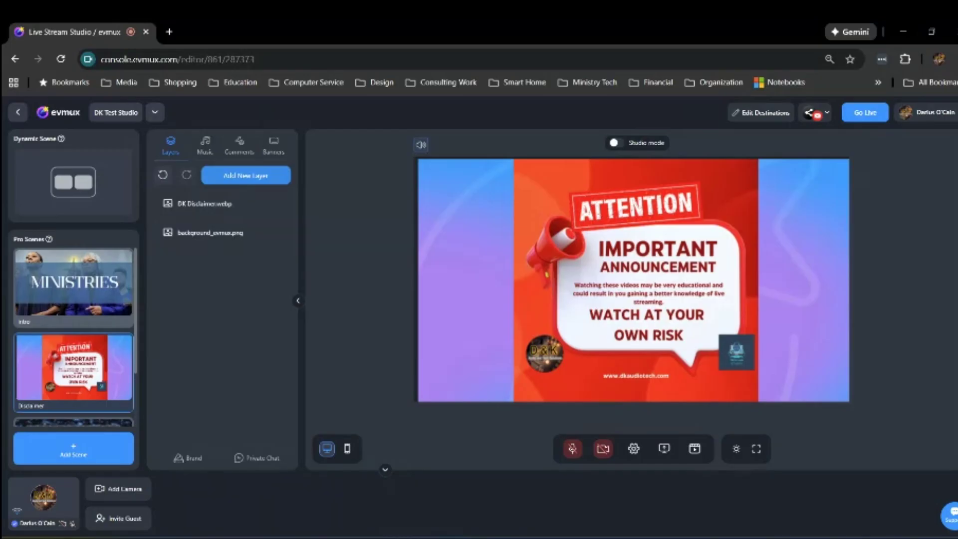
- Start a new media-file layer for the Disclaimer scene and filter the media to videos only
{"action": "left_click", "coordinate": [245, 175]}
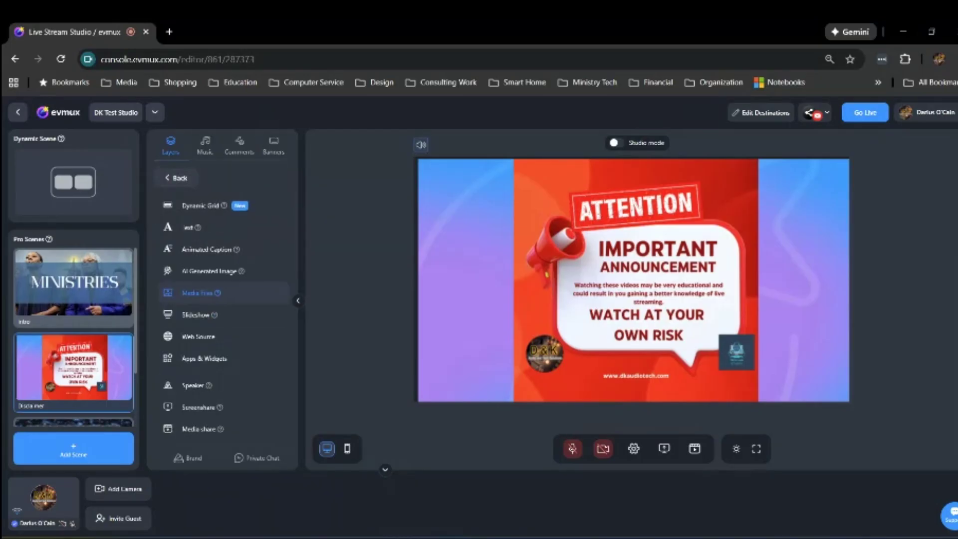
{"action": "left_click", "coordinate": [197, 293]}
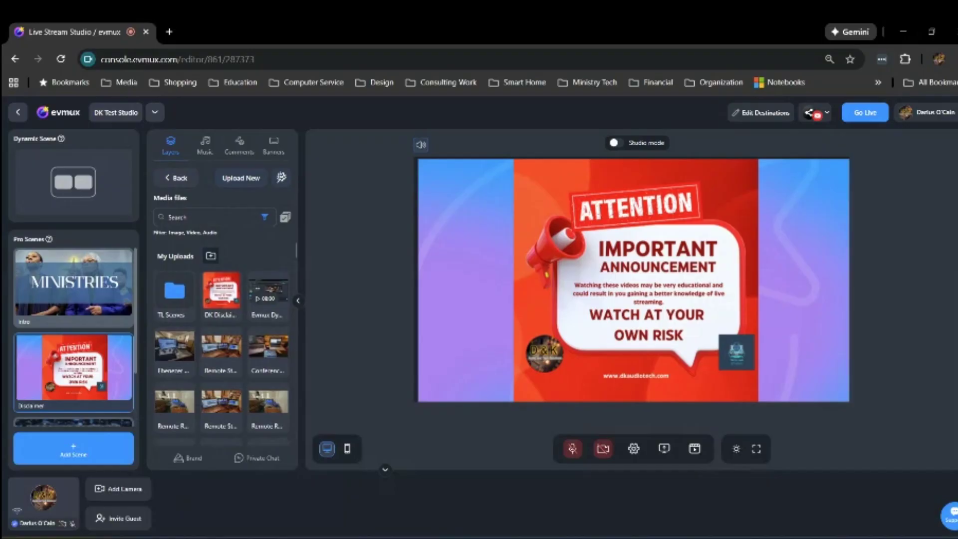
{"action": "left_click", "coordinate": [264, 217]}
{"action": "left_click", "coordinate": [240, 244]}
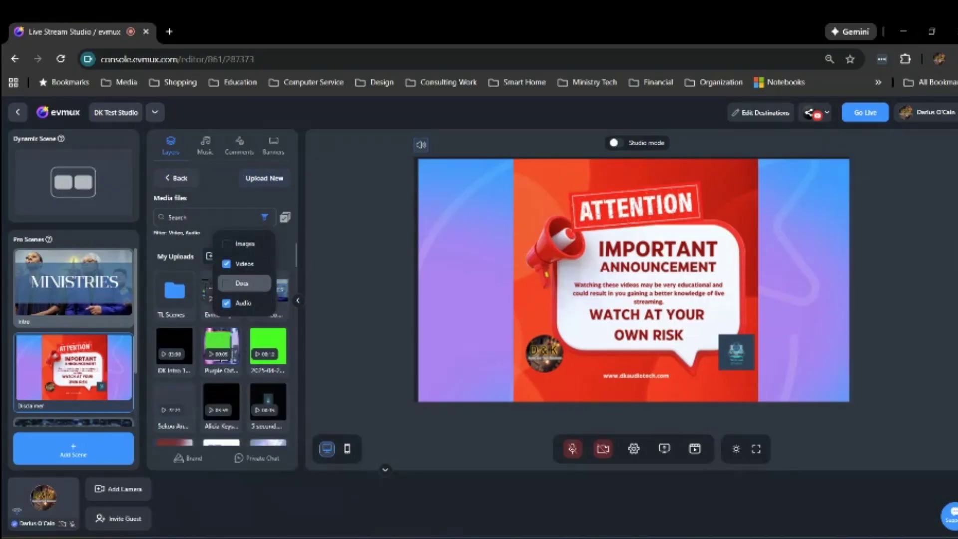
{"action": "left_click", "coordinate": [240, 303]}
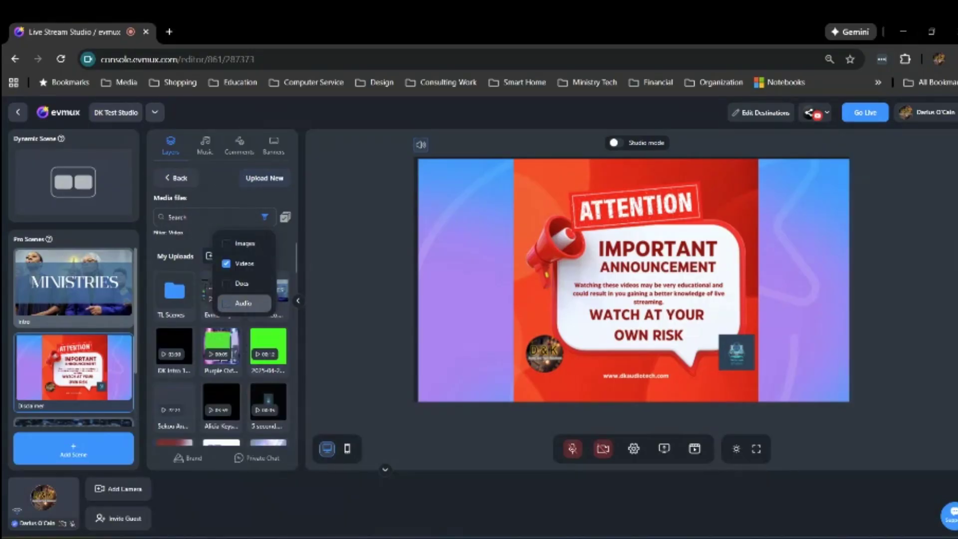
{"action": "left_click", "coordinate": [344, 300]}
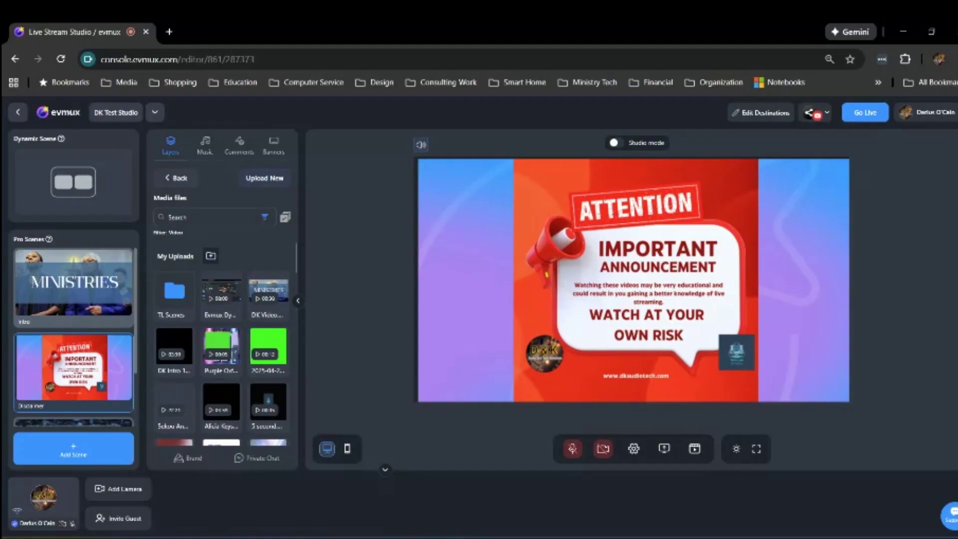
- Search the media for "tim" and add HarryTimer1_1080.mp4 from the evmux public media to the Disclaimer scene
{"action": "left_click", "coordinate": [169, 217]}
{"action": "type", "text": "tim"}
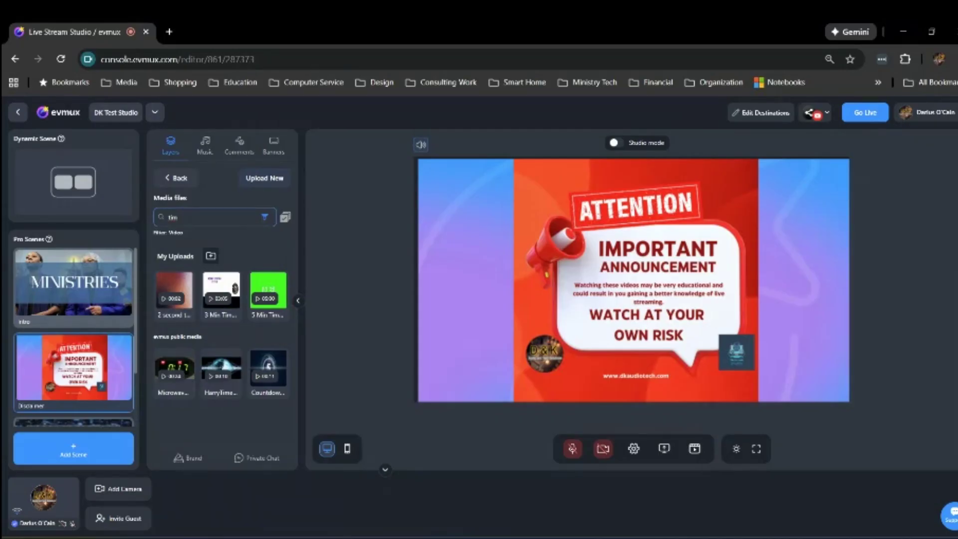
{"action": "mouse_move", "coordinate": [221, 369]}
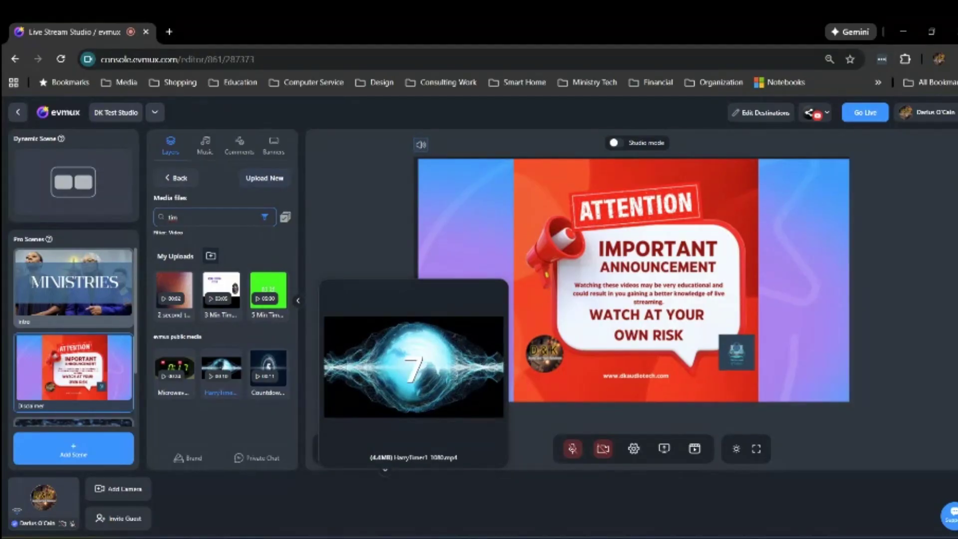
{"action": "left_click", "coordinate": [221, 369]}
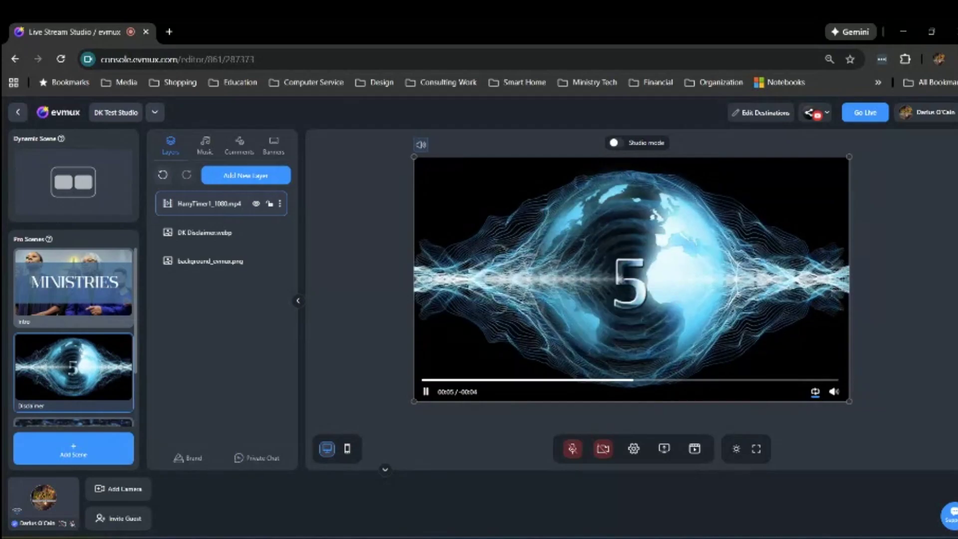
- Move the HarryTimer1_1080.mp4 layer to the bottom of the Disclaimer scene's layer stack, beneath background_evmux.png
{"action": "mouse_move", "coordinate": [580, 178]}
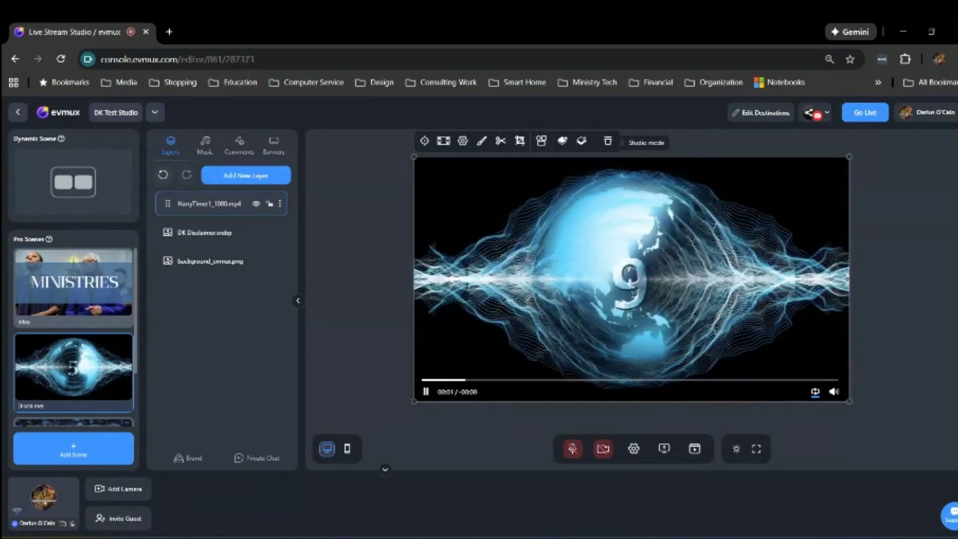
{"action": "left_click_drag", "start_coordinate": [168, 204], "coordinate": [168, 271]}
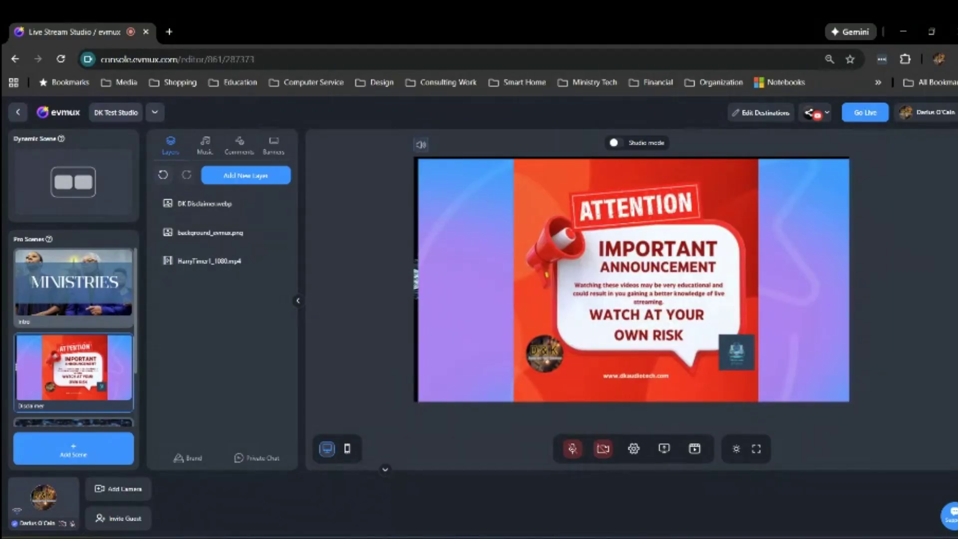
{"action": "left_click", "coordinate": [465, 279]}
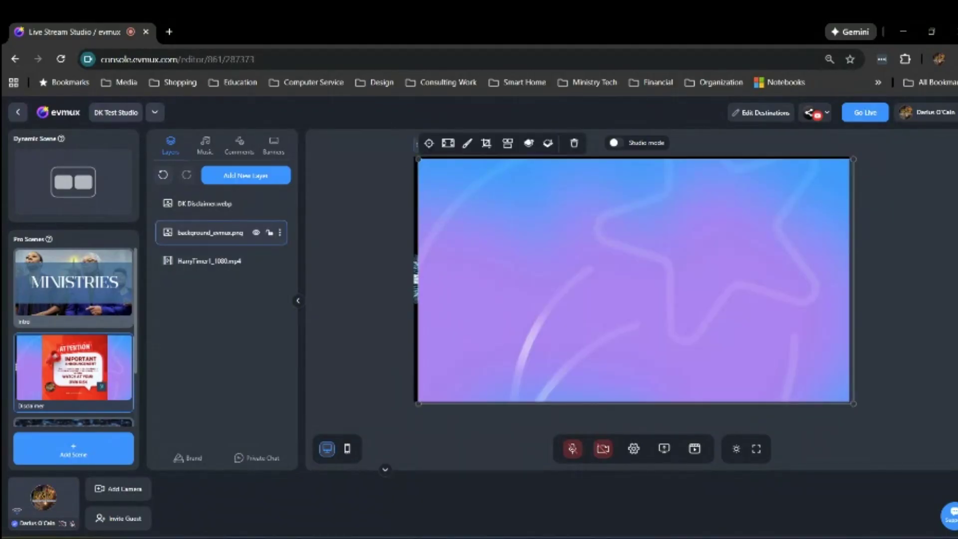
{"action": "key", "text": "Escape"}
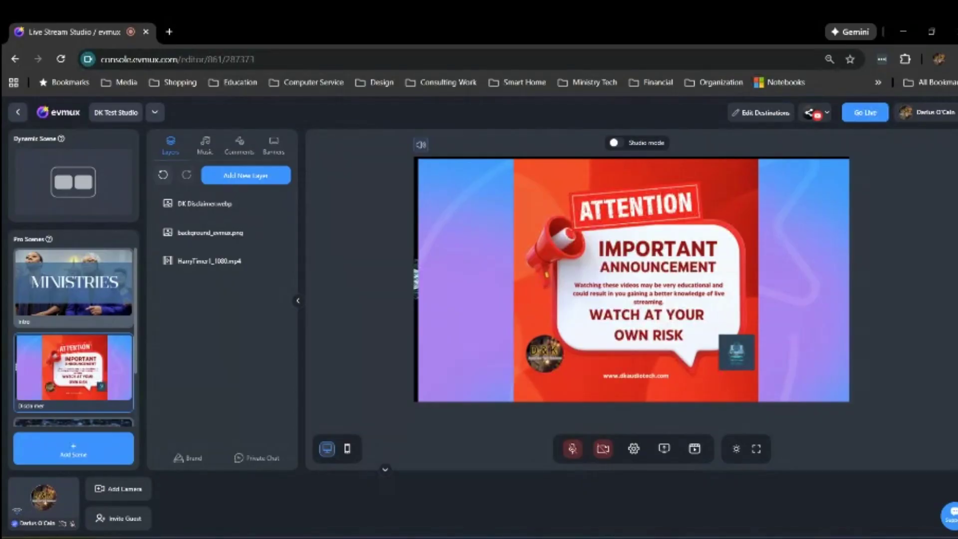
- Maximize the background_evmux.png layer so it fills the canvas and covers the timer video
{"action": "left_click", "coordinate": [210, 232]}
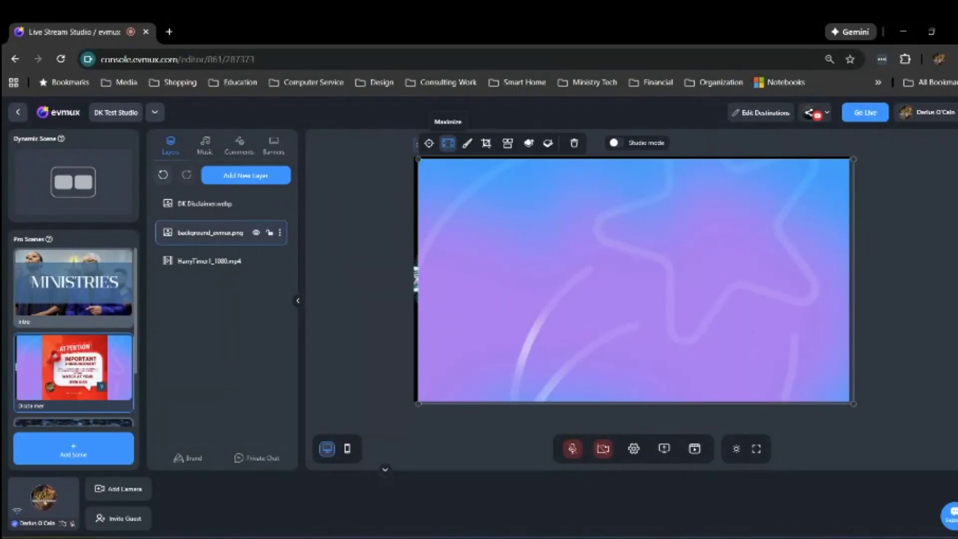
{"action": "left_click", "coordinate": [448, 143]}
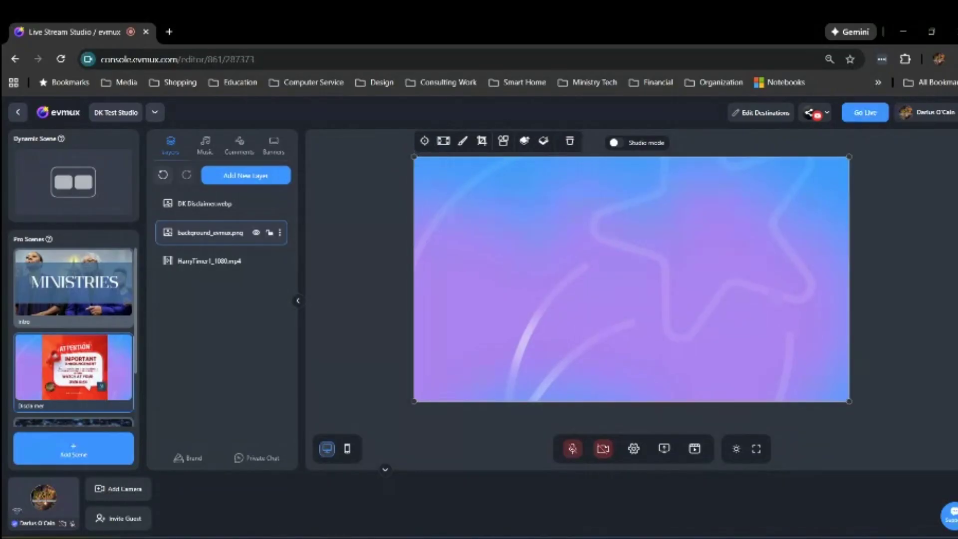
{"action": "key", "text": "Escape"}
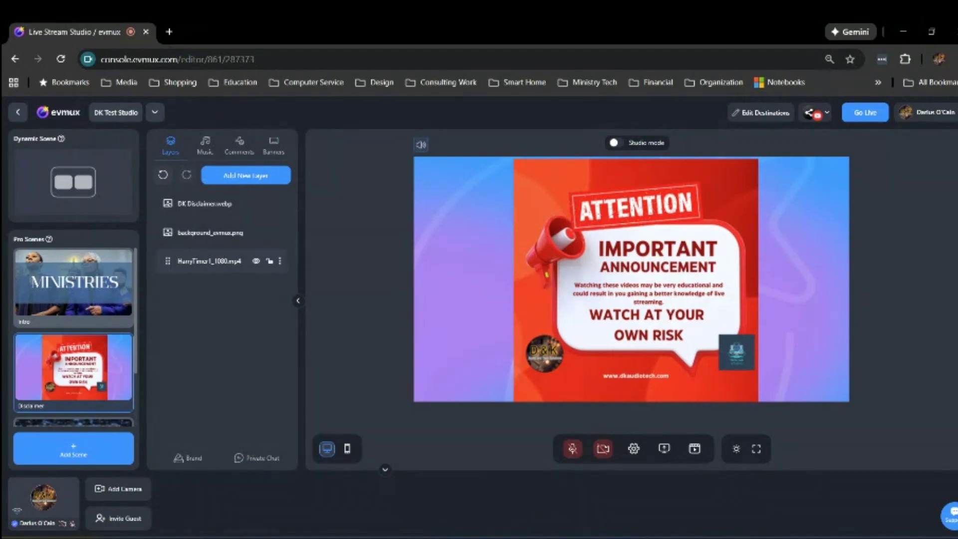
- Turn off looping for HarryTimer1_1080.mp4 and set it to autoswitch to the Program scene
{"action": "left_click", "coordinate": [210, 261]}
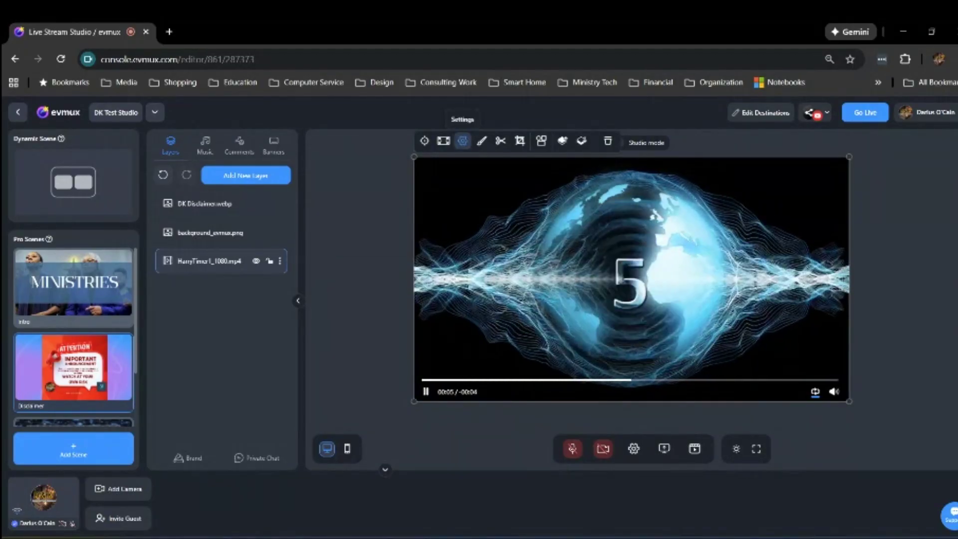
{"action": "left_click", "coordinate": [463, 140]}
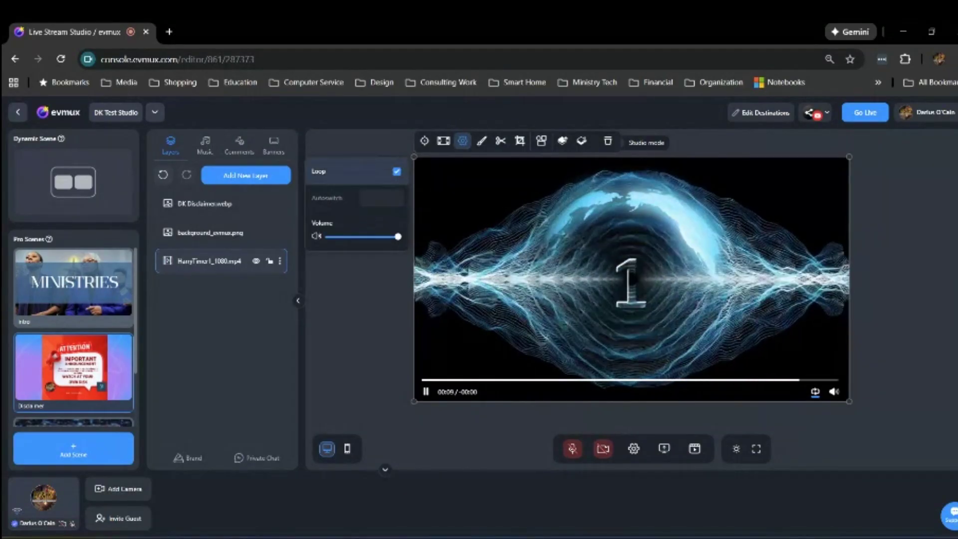
{"action": "left_click", "coordinate": [397, 171]}
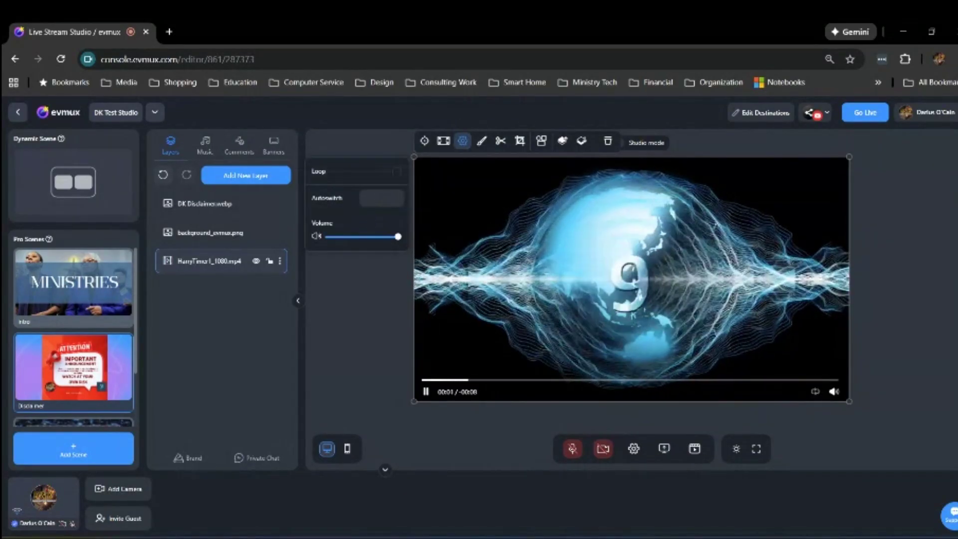
{"action": "left_click", "coordinate": [382, 198]}
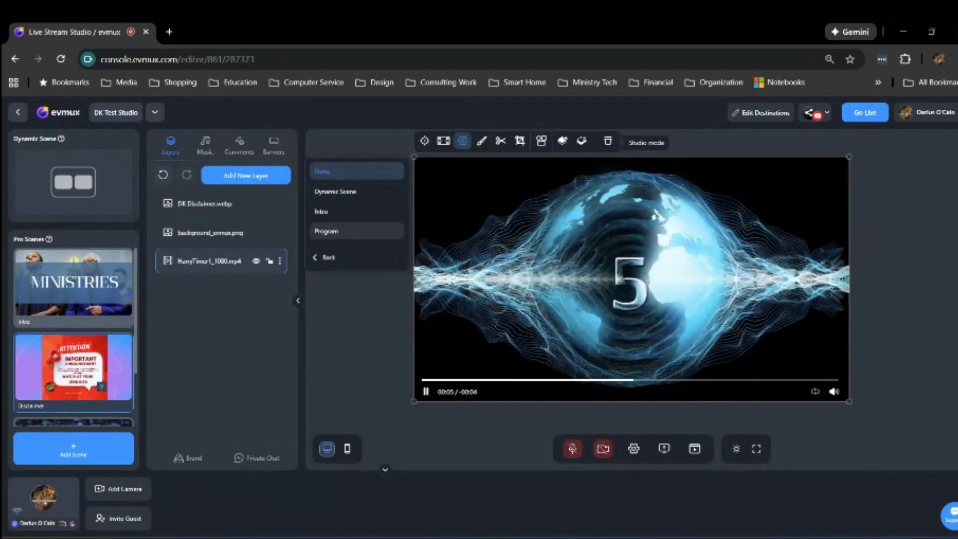
{"action": "left_click", "coordinate": [349, 231]}
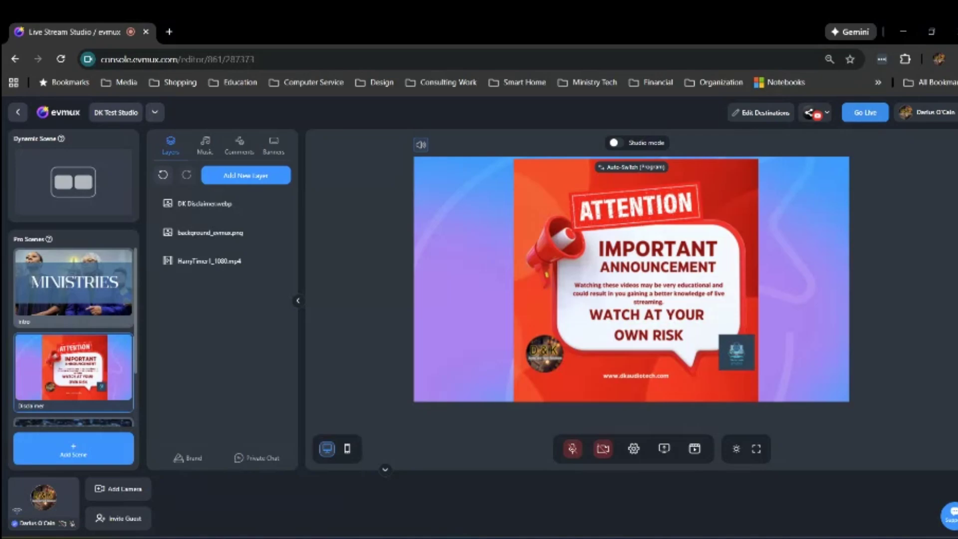
- Review which scenes can be chosen to play first after going live, then close the chooser without changing it
{"action": "left_click", "coordinate": [865, 113]}
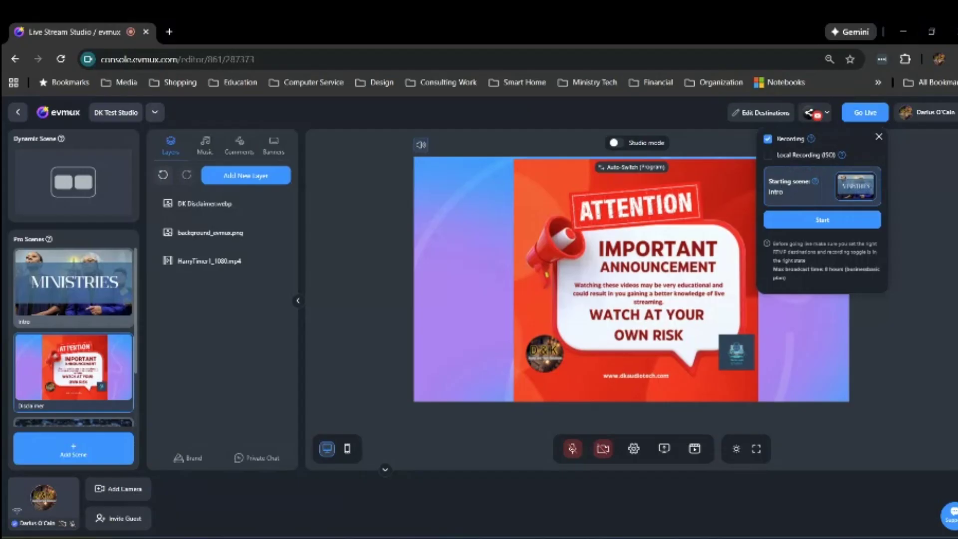
{"action": "left_click", "coordinate": [855, 185]}
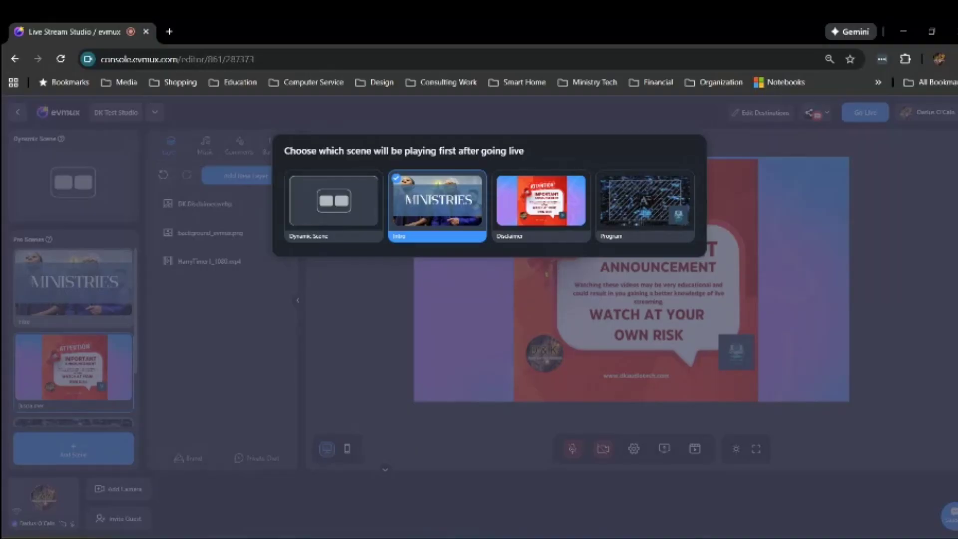
{"action": "key", "text": "Escape"}
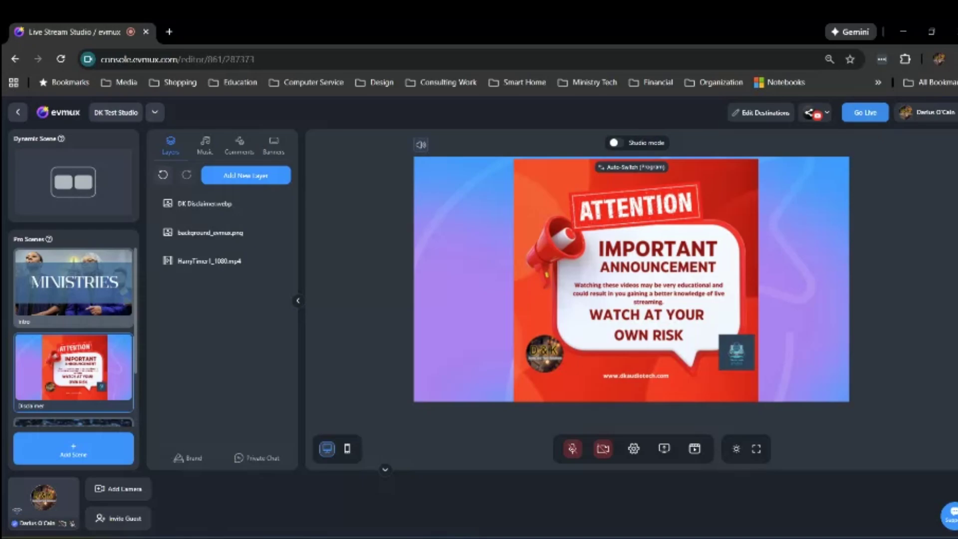
- Start the live stream with Intro as the starting scene instead of the current Disclaimer scene
{"action": "left_click", "coordinate": [865, 113]}
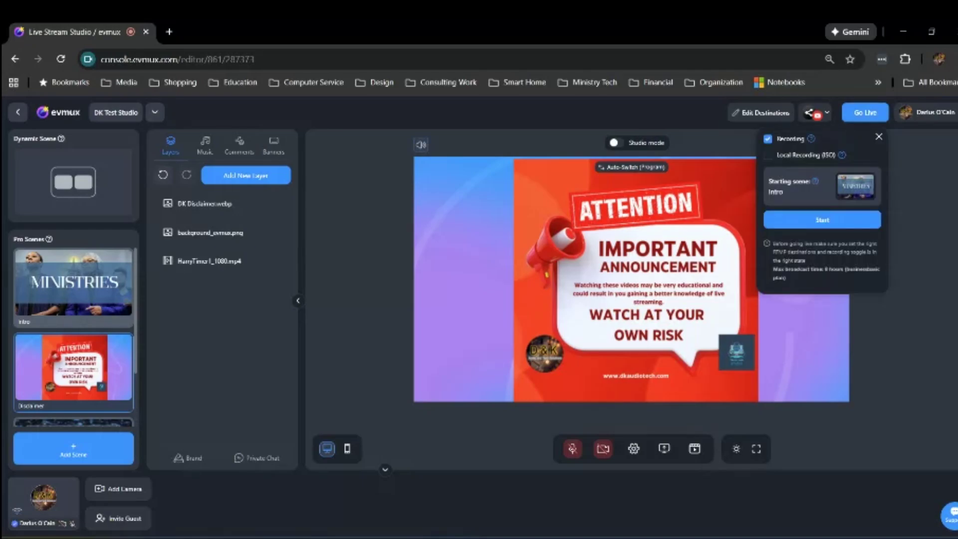
{"action": "left_click", "coordinate": [821, 220]}
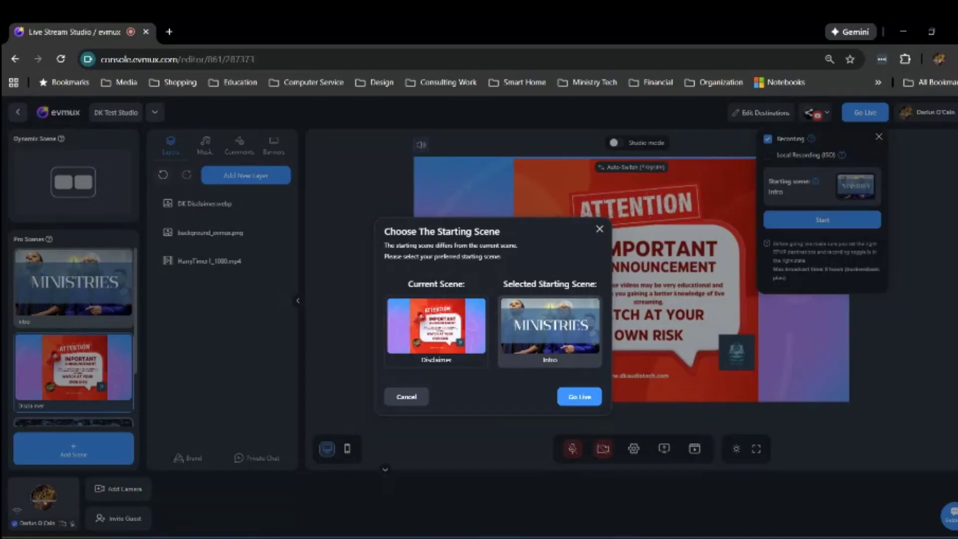
{"action": "left_click", "coordinate": [549, 332]}
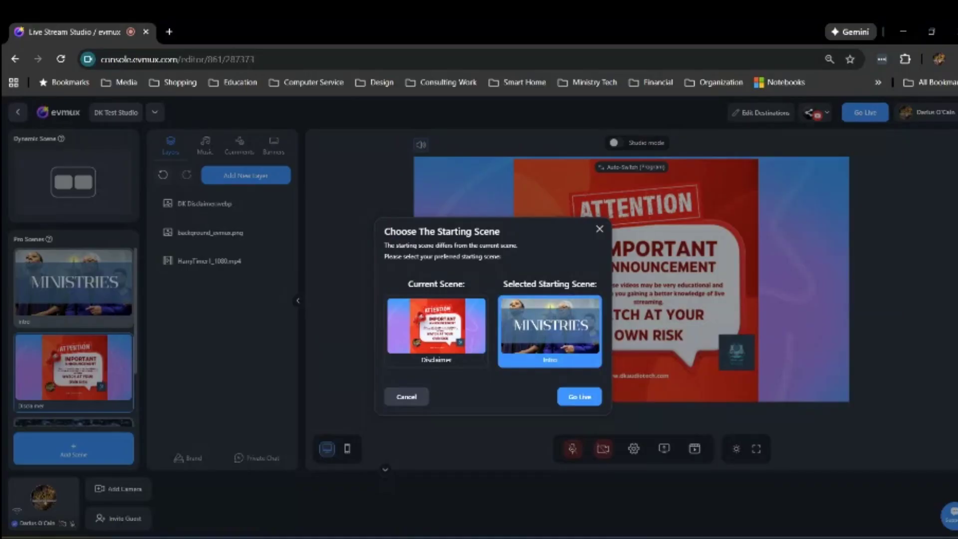
{"action": "left_click", "coordinate": [579, 396]}
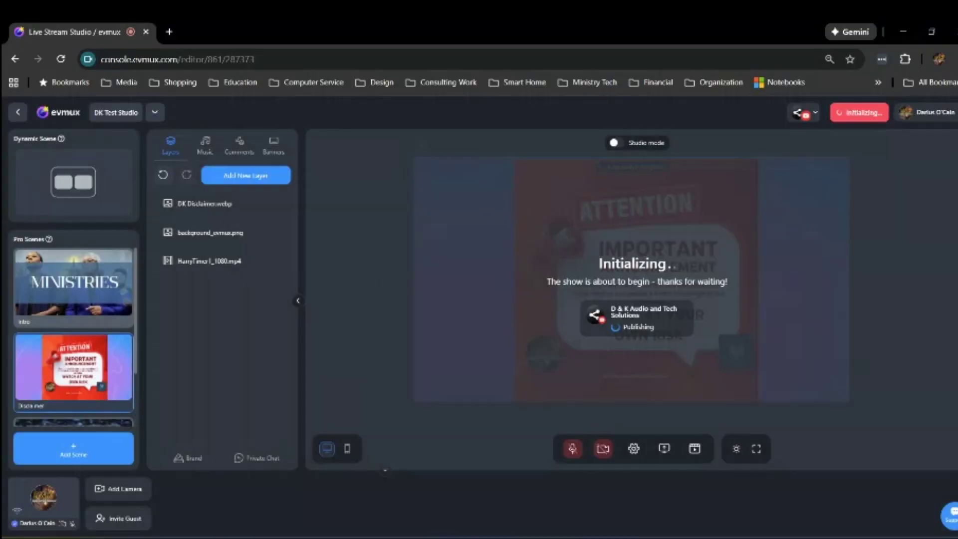